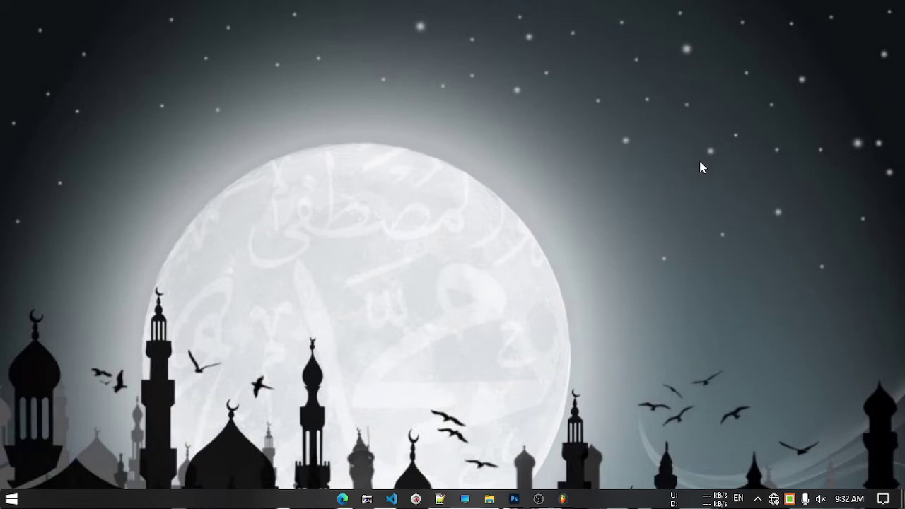
# Restore the Photoshop window with the untitled 1280 × 720 pink gradient document
pyautogui.click(515, 499)
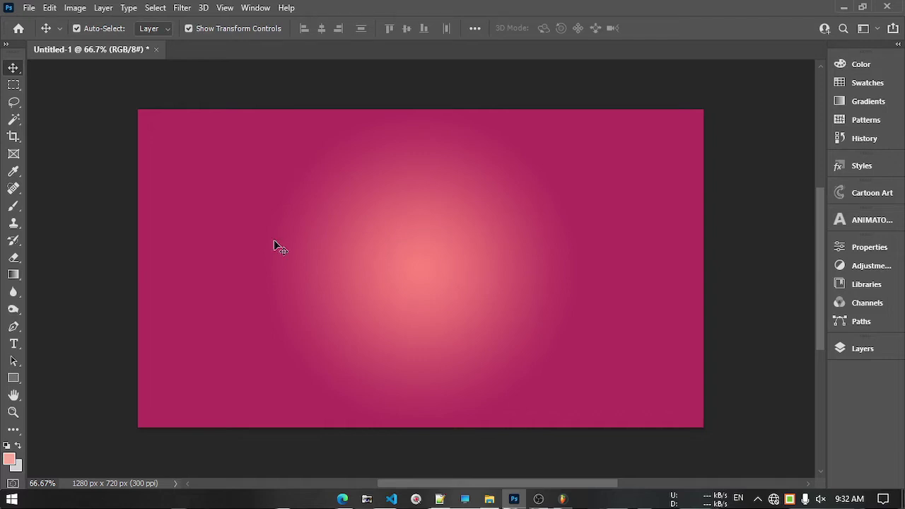
# Start a text layer on the canvas and enter the Bengali text বাংলাদেশ
pyautogui.click(13, 344)
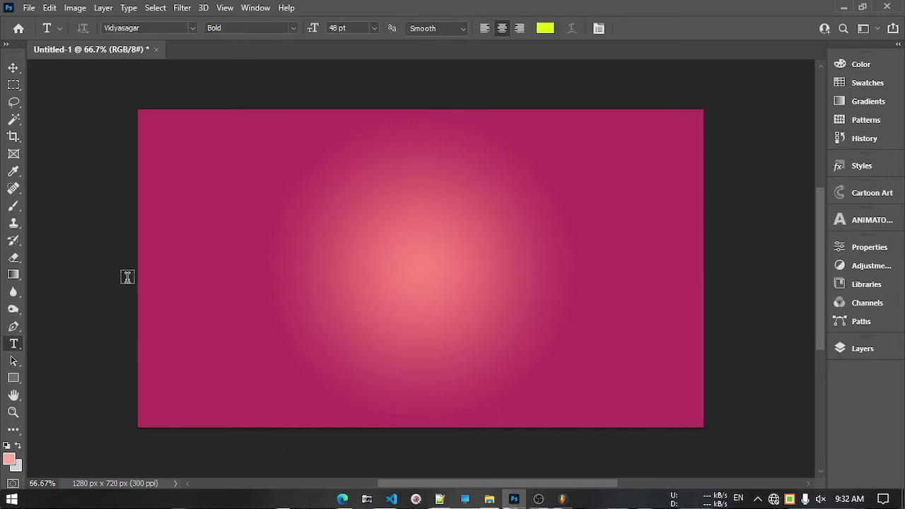
pyautogui.click(394, 240)
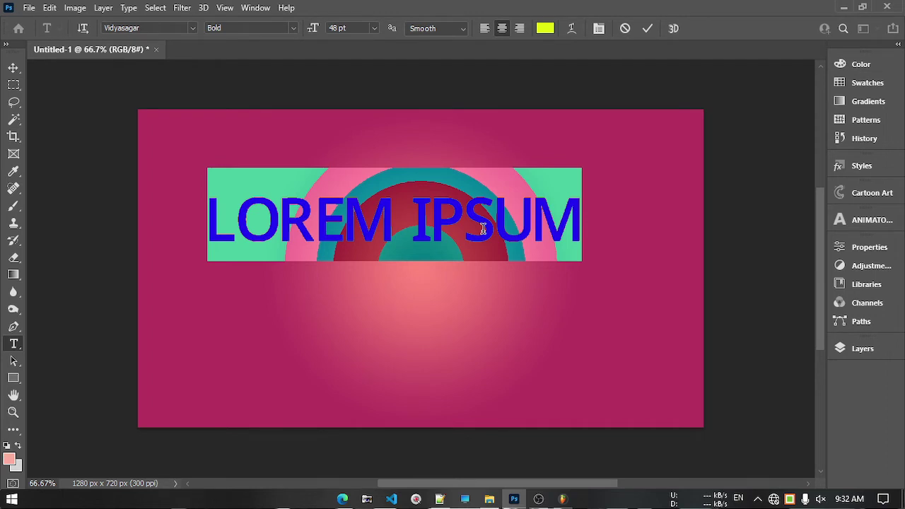
pyautogui.write('প্রিয়')
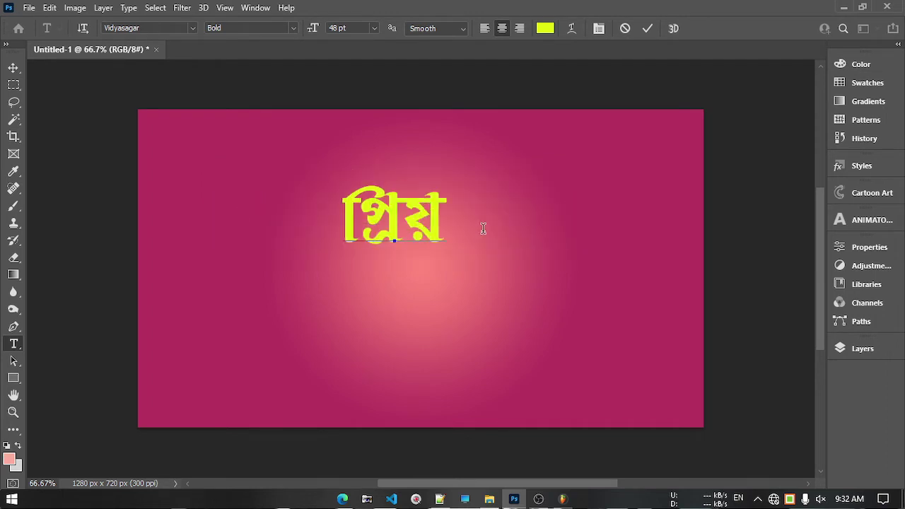
pyautogui.write(' বাং')
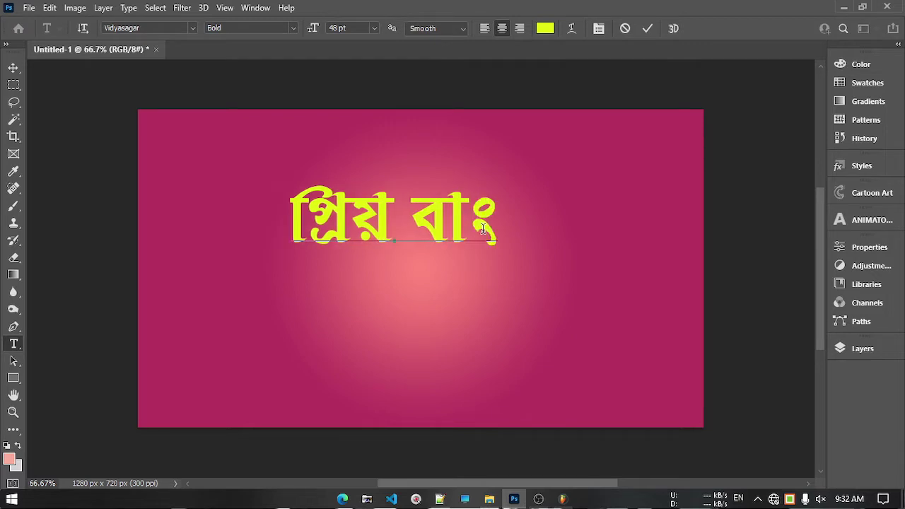
pyautogui.write('লা')
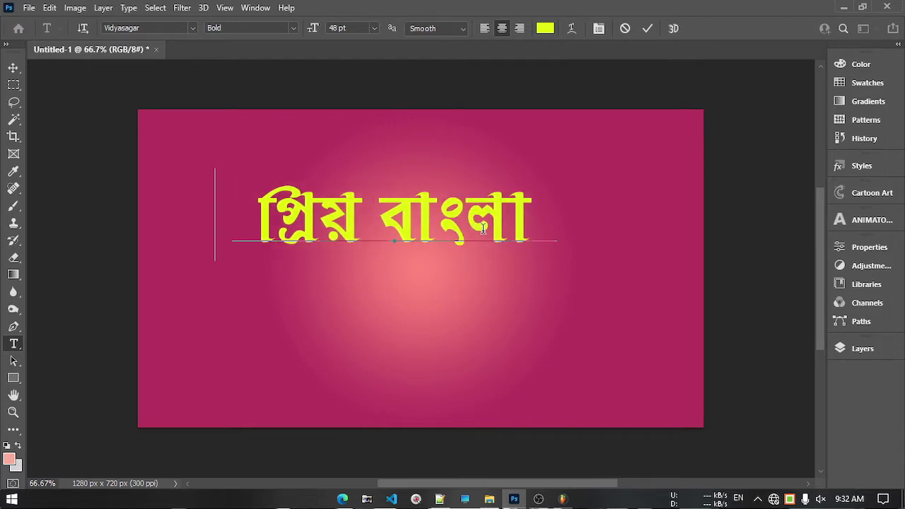
pyautogui.write('দেশ')
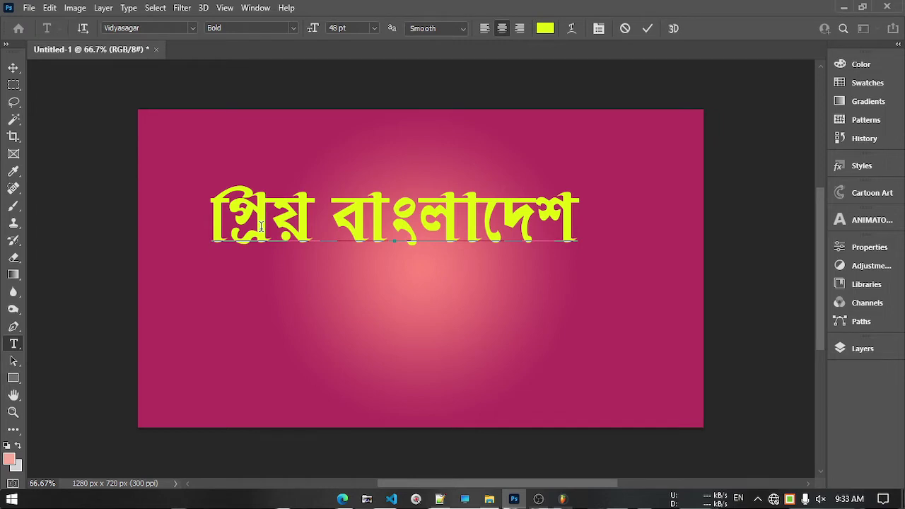
# Fix the stray and trailing characters of the Bengali headline, ending with ত্ম
pyautogui.write('?')
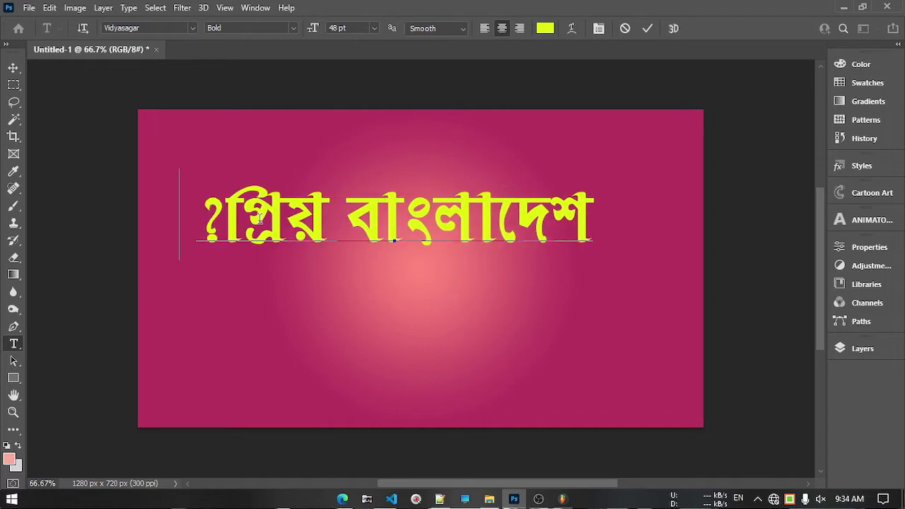
pyautogui.press('BackSpace')
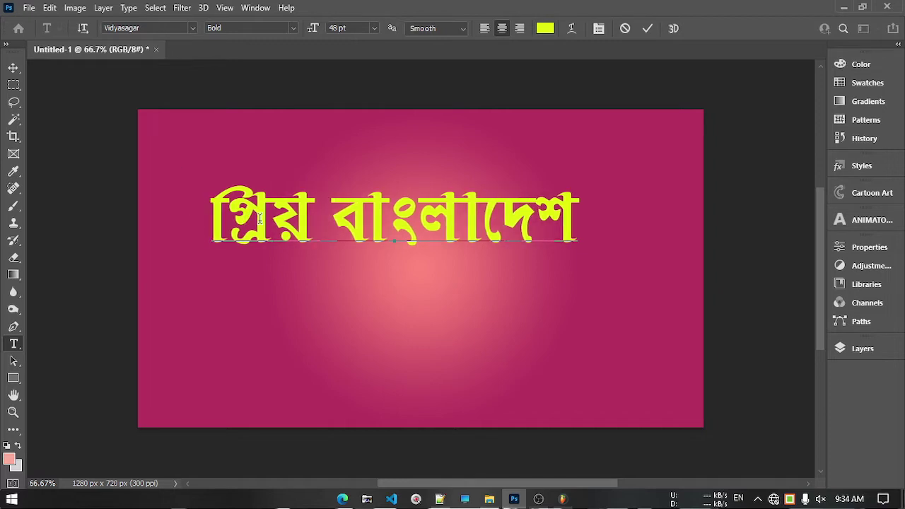
pyautogui.write('কন')
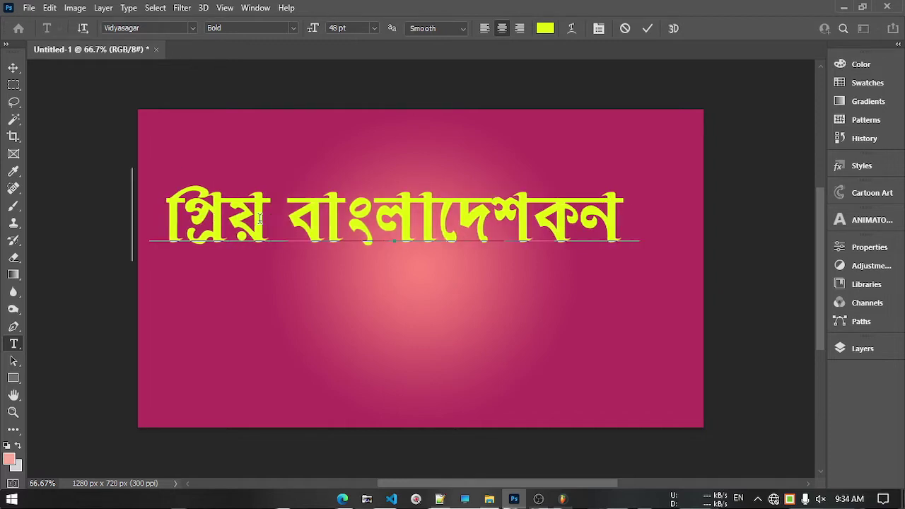
pyautogui.write('ব')
pyautogui.press('BackSpace')
pyautogui.press('BackSpace')
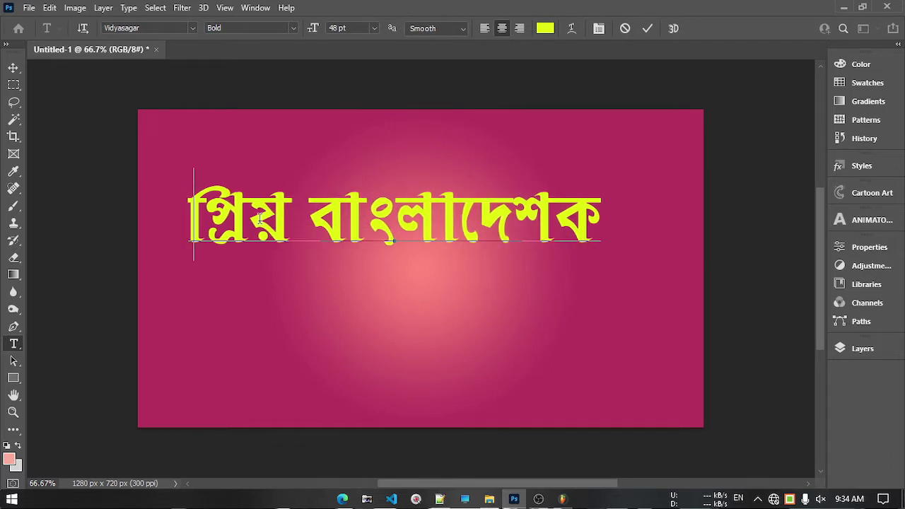
pyautogui.press('BackSpace')
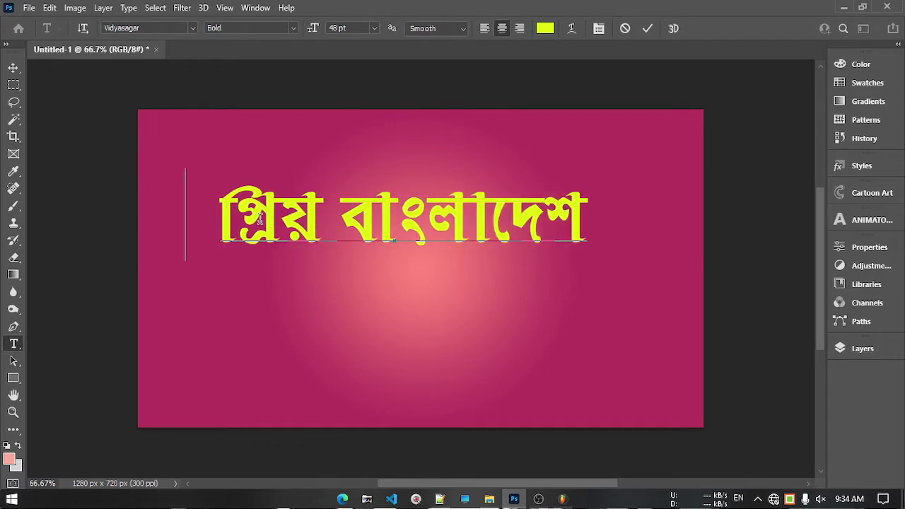
pyautogui.write(' ত্ম')
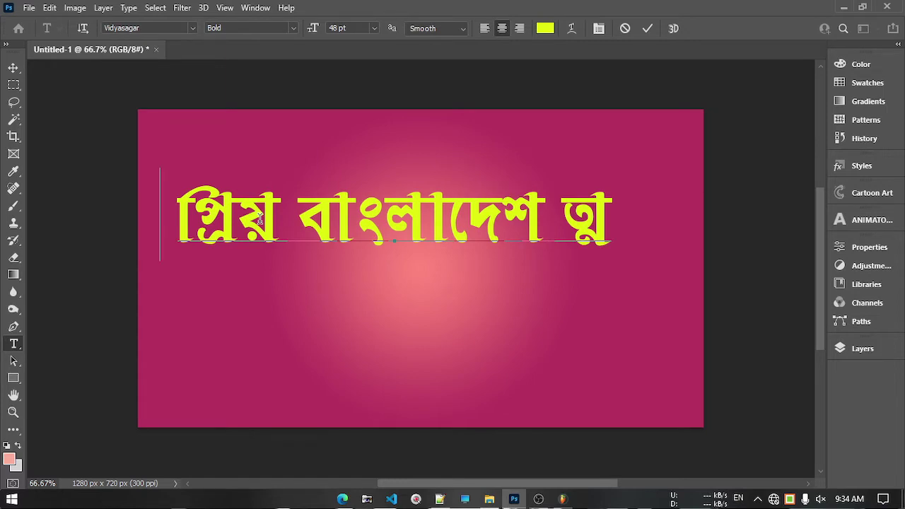
pyautogui.write('?')
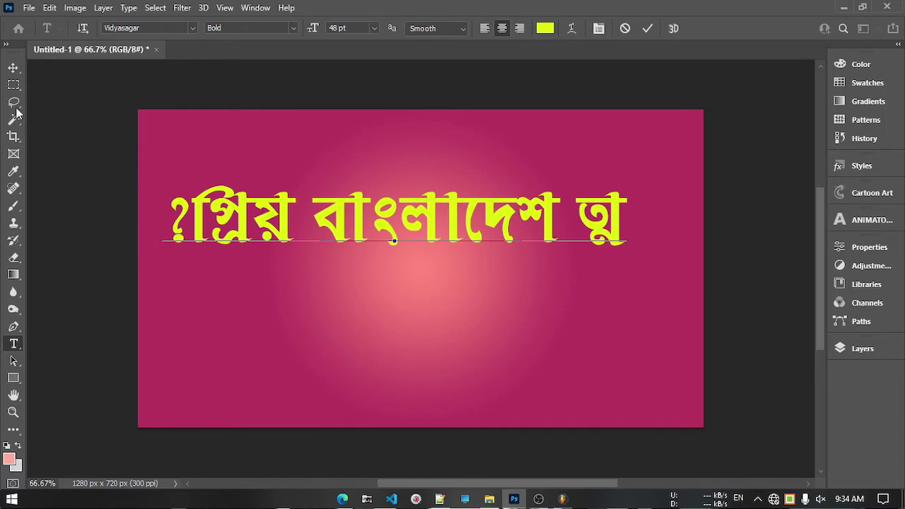
# Commit the headline and review its centre-aligned paragraph settings in Properties
pyautogui.click(13, 69)
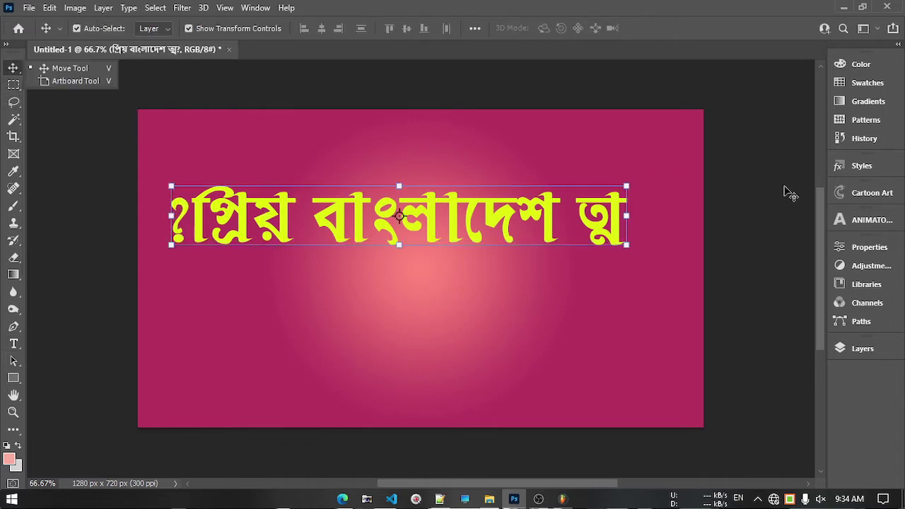
pyautogui.click(853, 249)
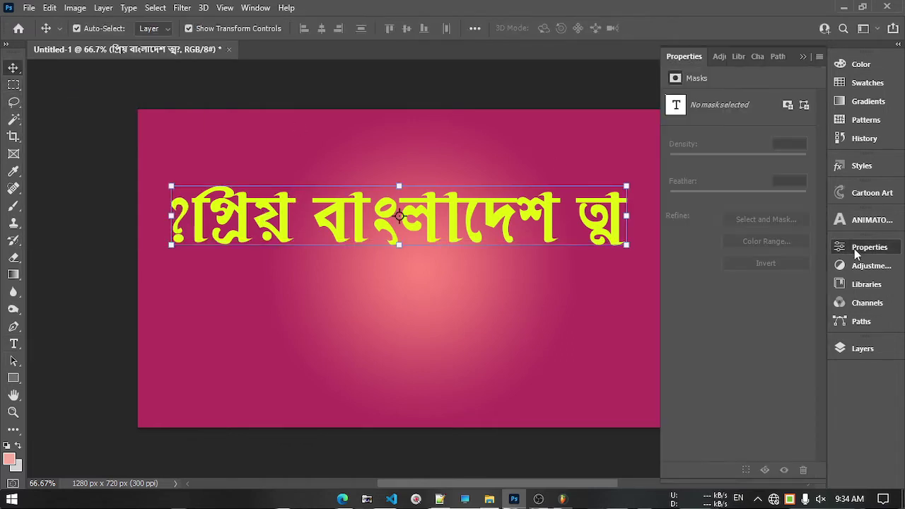
pyautogui.click(520, 215)
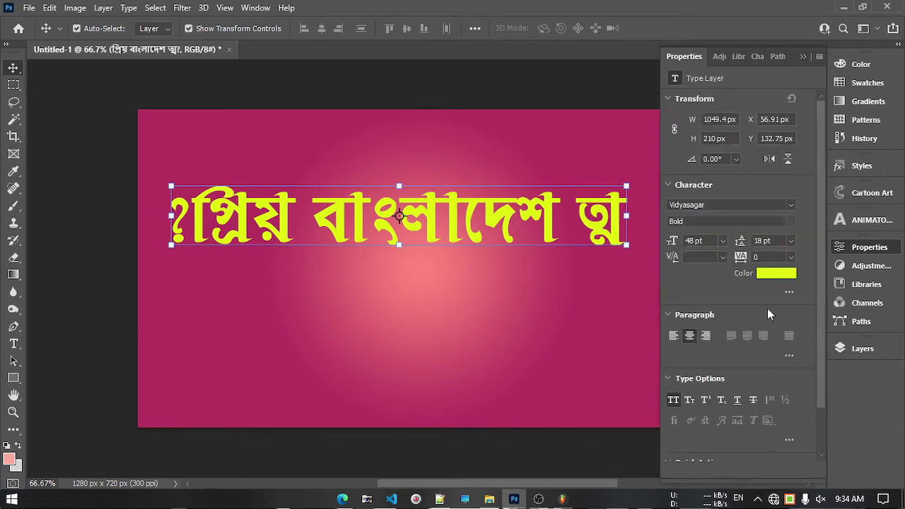
pyautogui.scroll(-2, 767, 309)
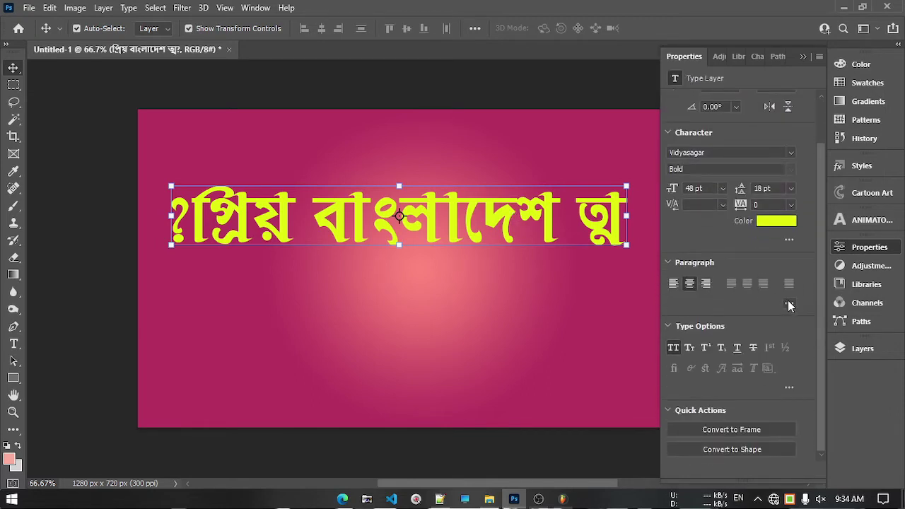
pyautogui.click(789, 303)
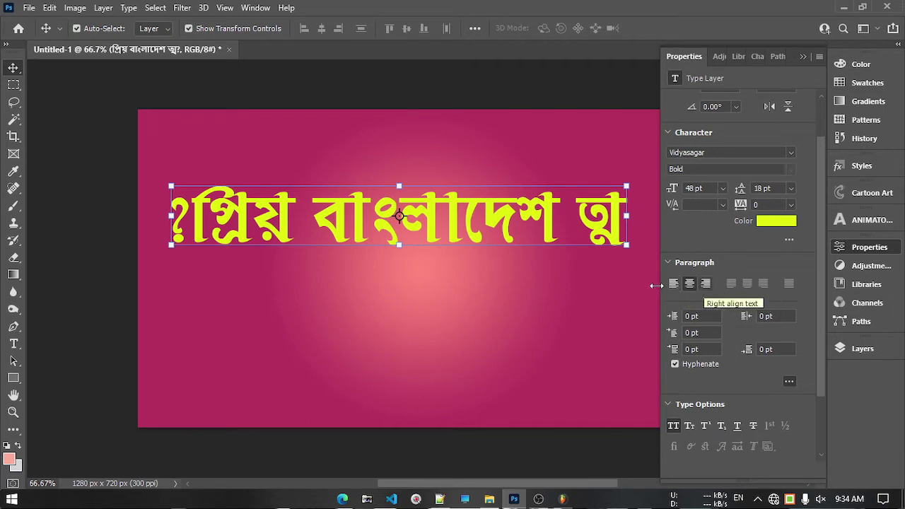
pyautogui.scroll(-5, 760, 357)
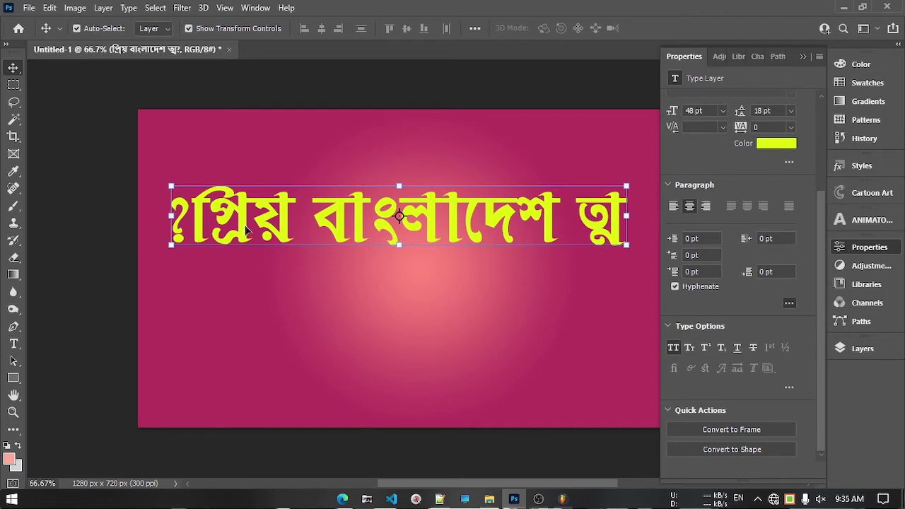
pyautogui.click(789, 304)
pyautogui.click(789, 304)
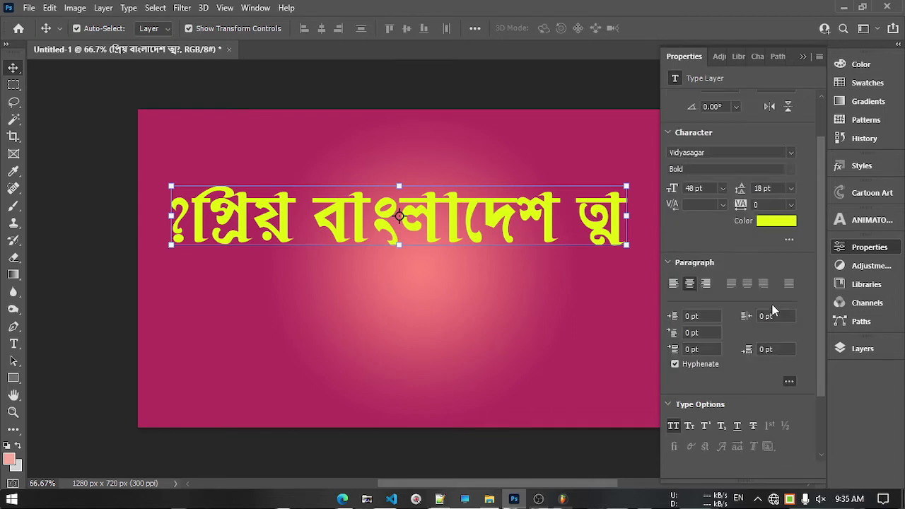
pyautogui.click(804, 56)
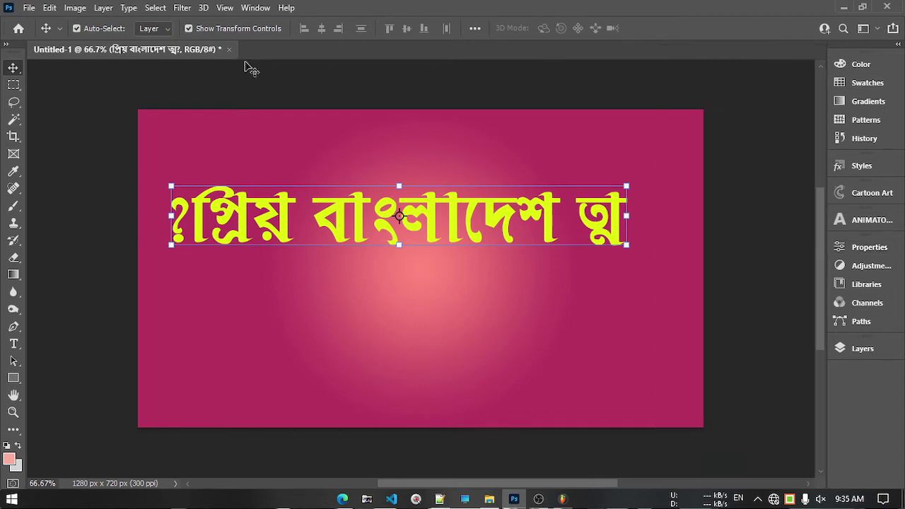
pyautogui.click(248, 8)
pyautogui.click(333, 163)
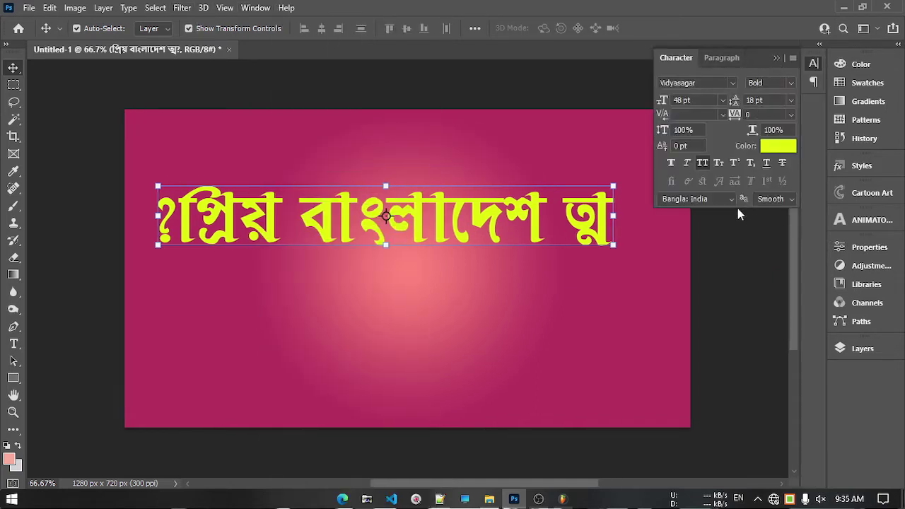
pyautogui.click(722, 59)
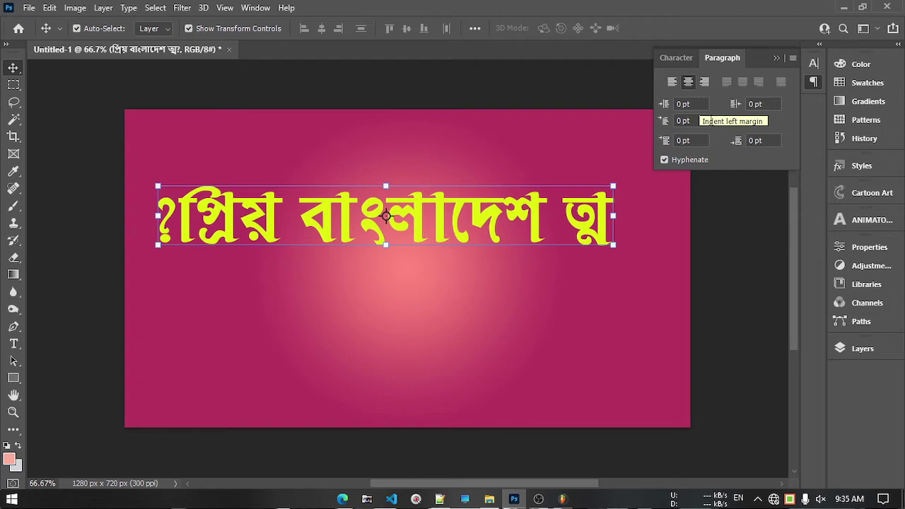
pyautogui.click(778, 58)
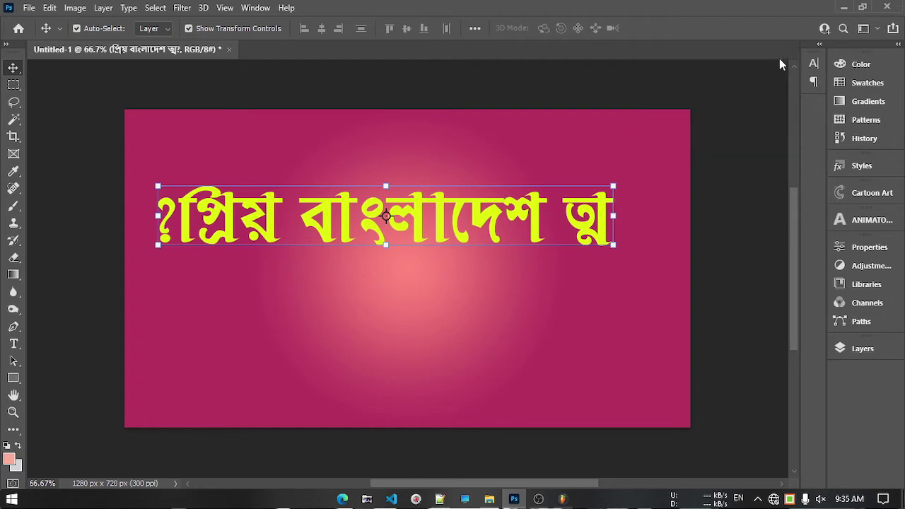
pyautogui.click(633, 123)
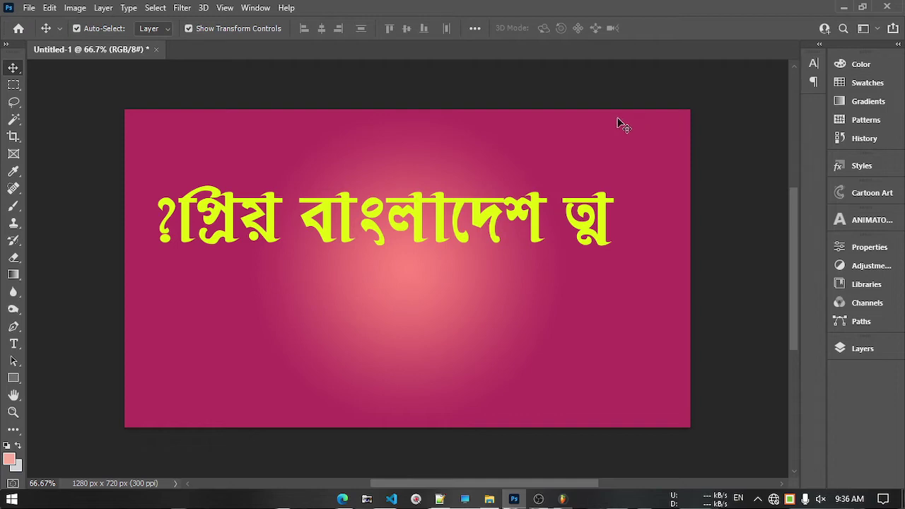
# Move the Bengali headline to the canvas centre and enable Middle Eastern Features
pyautogui.moveTo(415, 226); pyautogui.dragTo(414, 293)
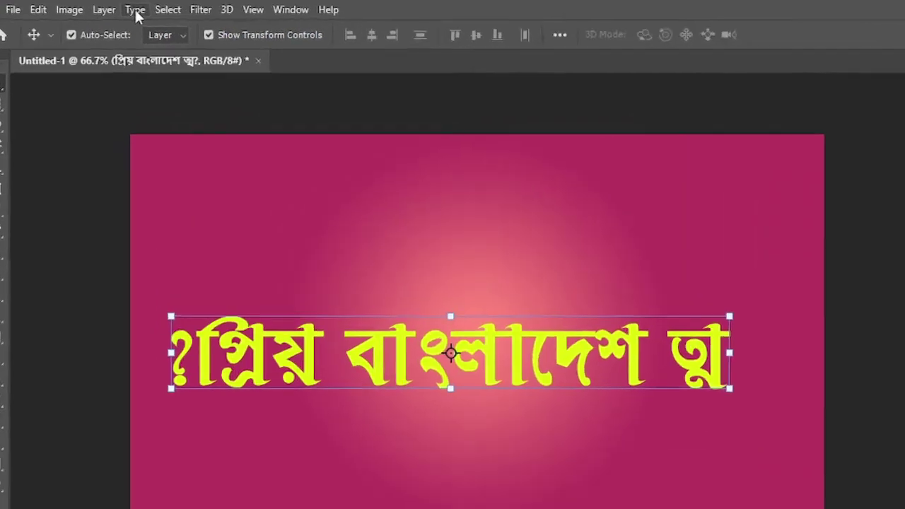
pyautogui.click(129, 9)
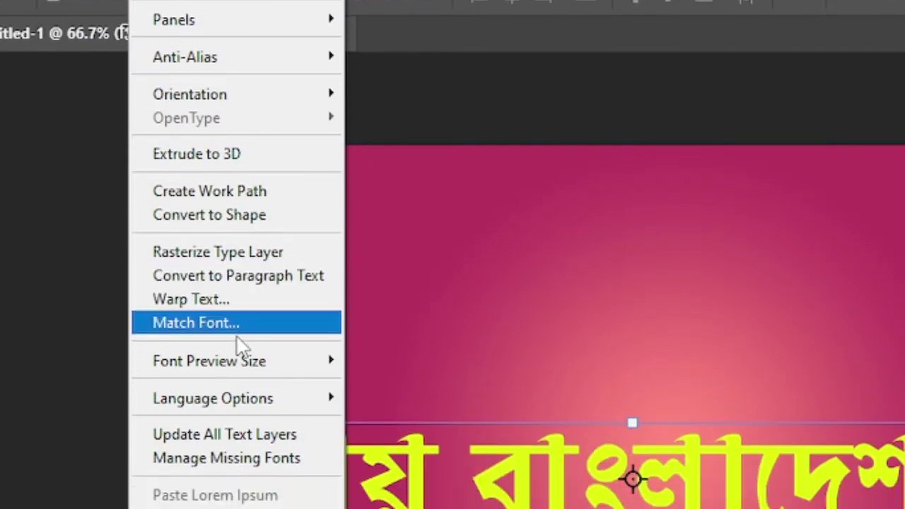
pyautogui.moveTo(213, 66)
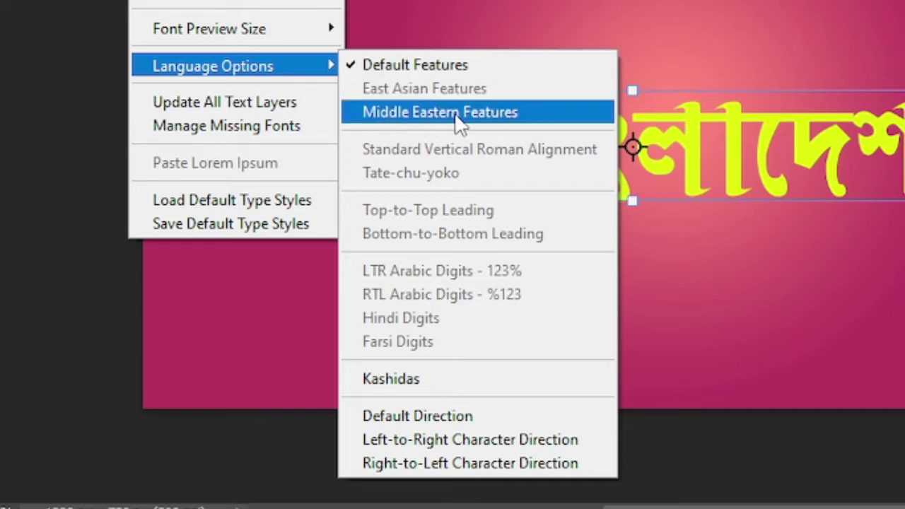
pyautogui.click(388, 124)
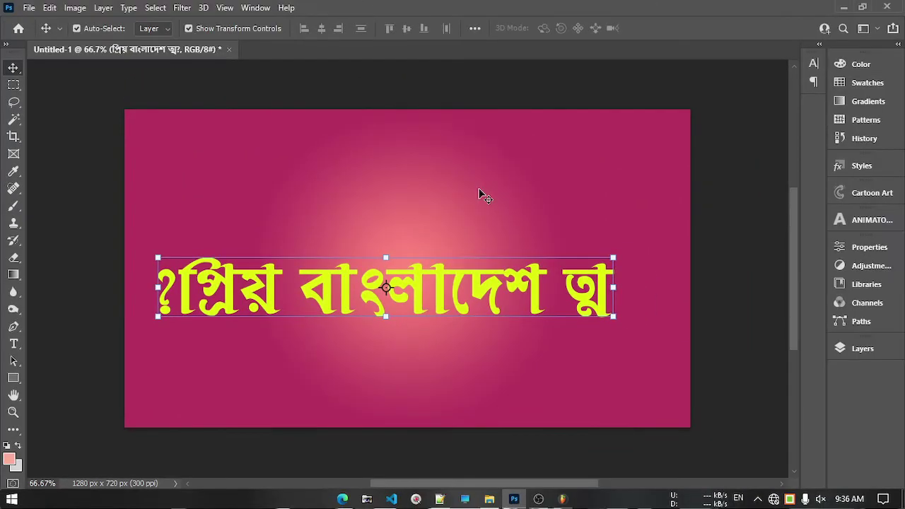
# Try right-to-left paragraph direction, then set the headline back to left-to-right
pyautogui.click(814, 83)
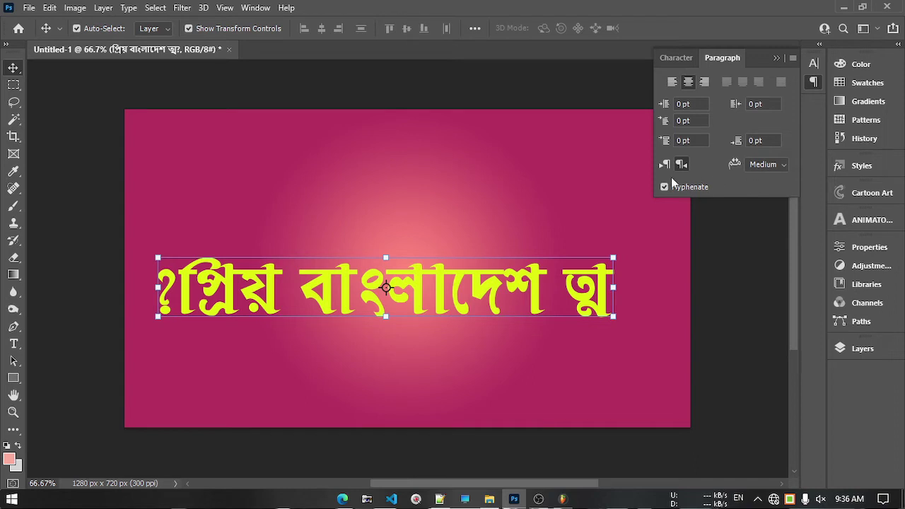
pyautogui.click(129, 7)
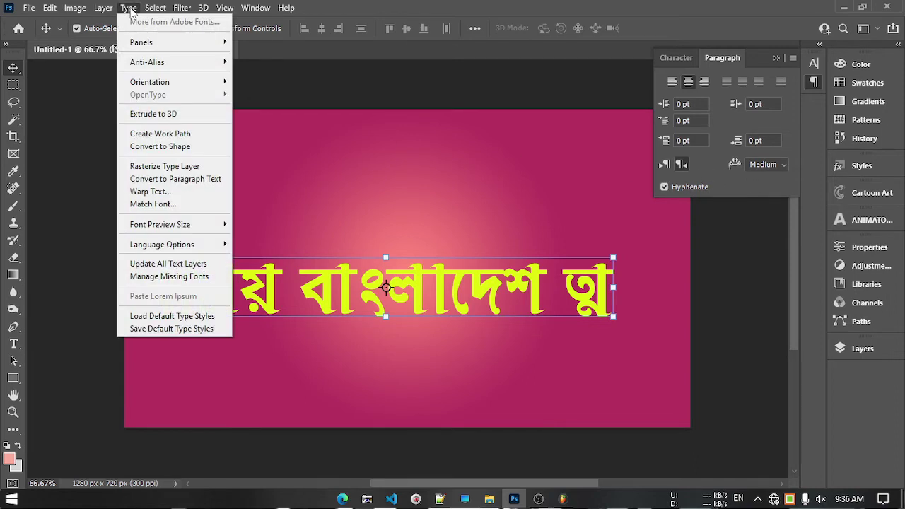
pyautogui.moveTo(161, 244)
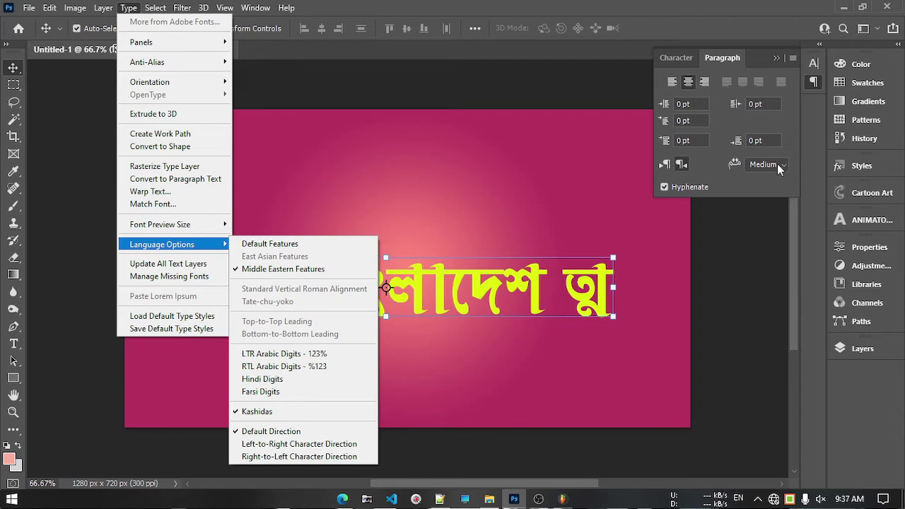
pyautogui.click(711, 170)
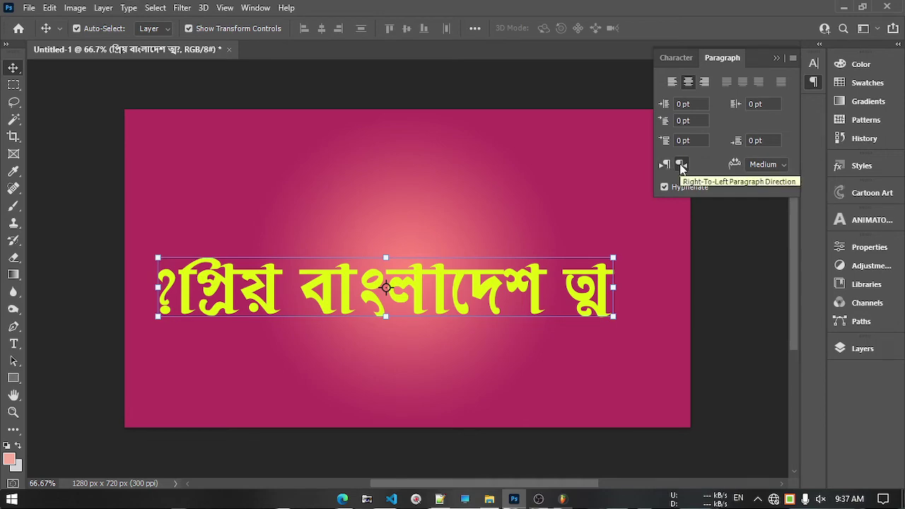
pyautogui.click(681, 165)
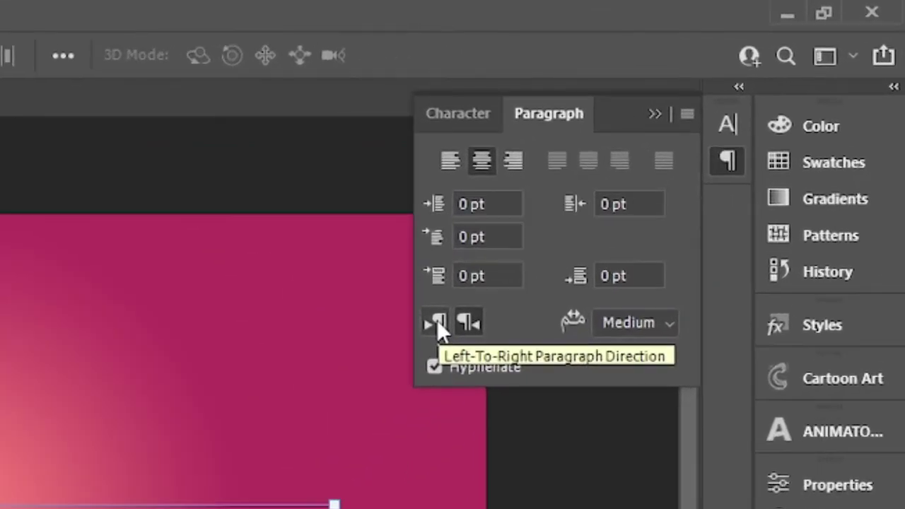
pyautogui.click(438, 323)
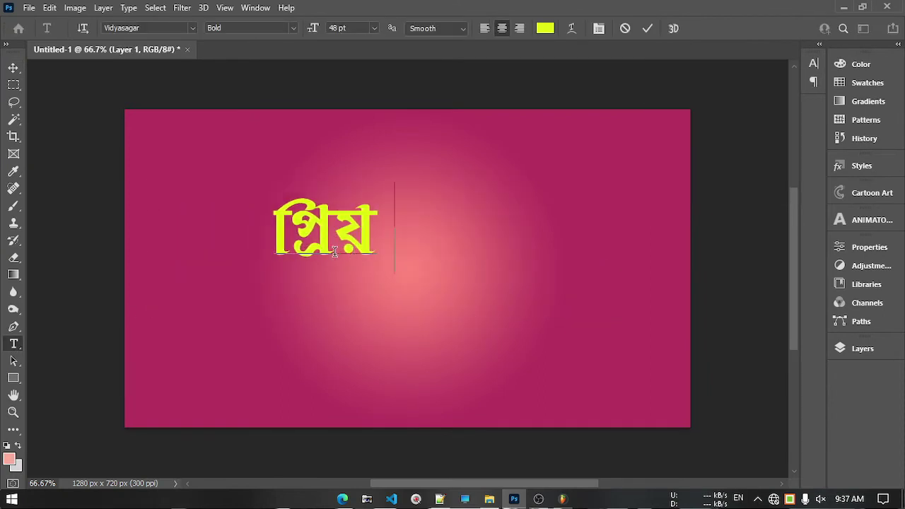
# Commit the retyped প্রিয় বাংলাদেশ headline and centre it on the pink canvas
pyautogui.click(13, 68)
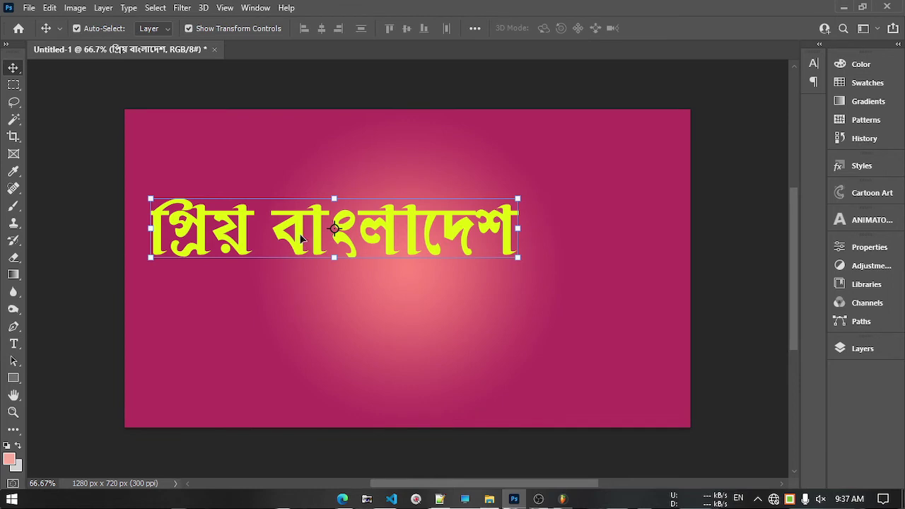
pyautogui.moveTo(306, 245)
pyautogui.mouseDown()
pyautogui.moveTo(345, 285)
pyautogui.moveTo(350, 373)
pyautogui.moveTo(356, 245)
pyautogui.moveTo(367, 261)
pyautogui.mouseUp()
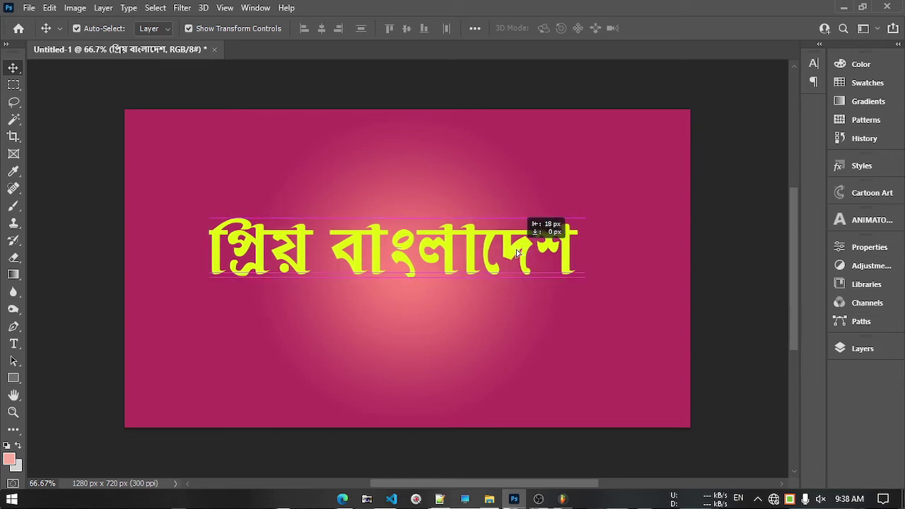
pyautogui.moveTo(529, 251); pyautogui.dragTo(519, 251)
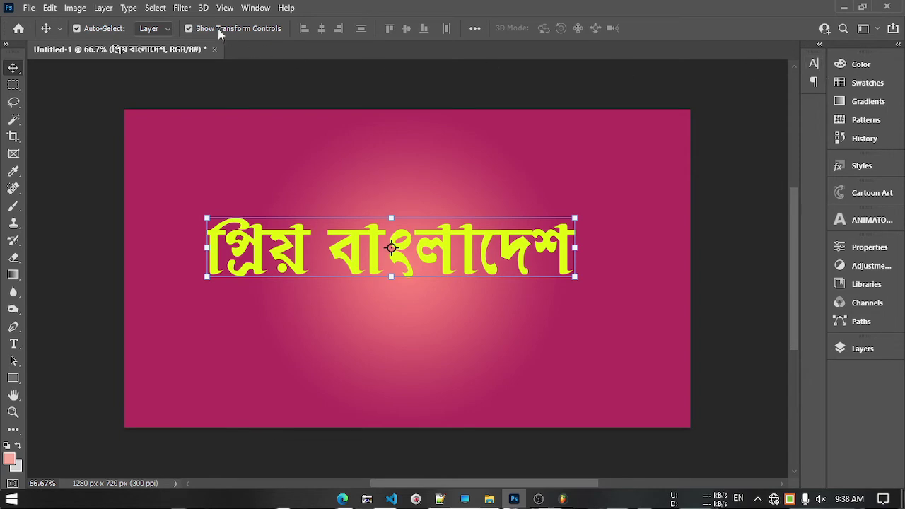
# Quit Photoshop without saving, then create a new 1280 × 720 document from the Youtube preset
pyautogui.click(256, 8)
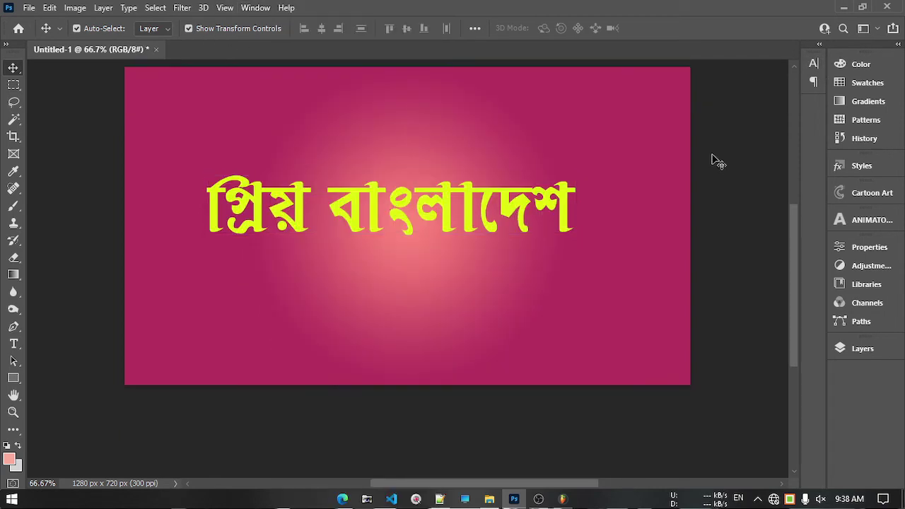
pyautogui.click(891, 6)
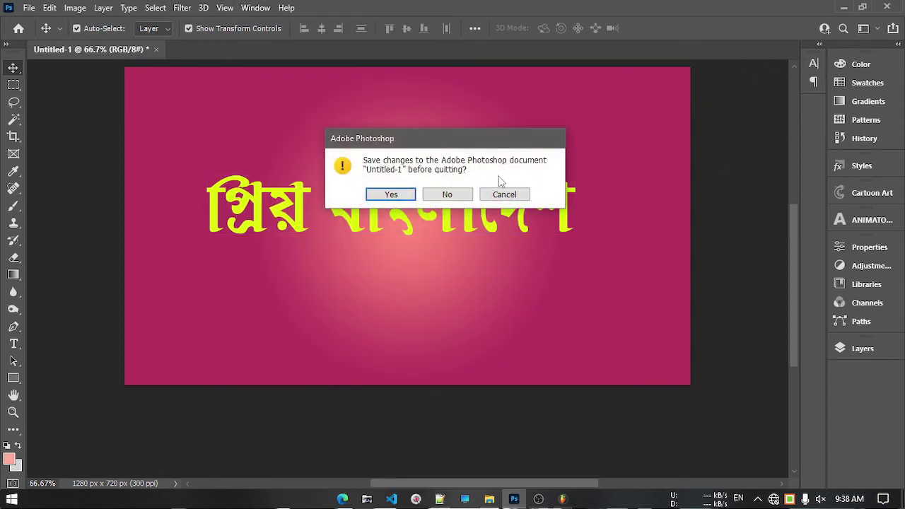
pyautogui.click(452, 194)
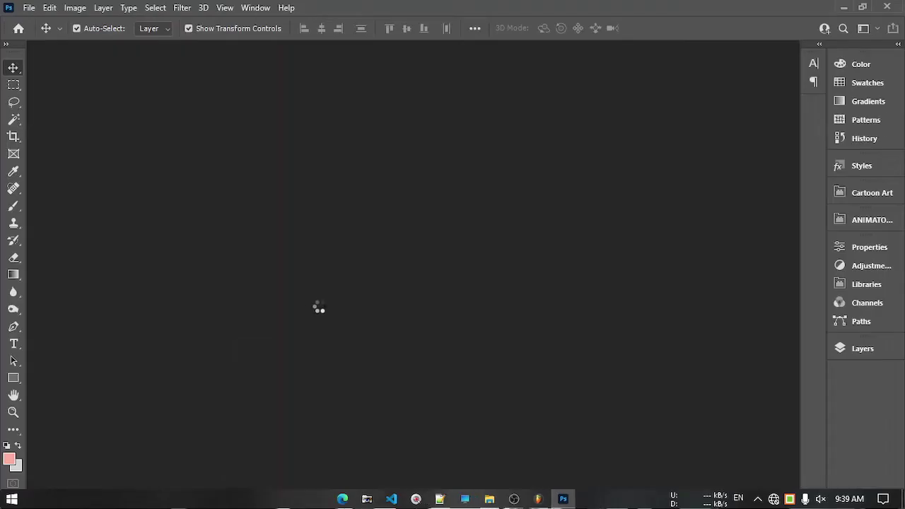
pyautogui.hotkey('ctrl', 'n')
pyautogui.doubleClick(278, 189)
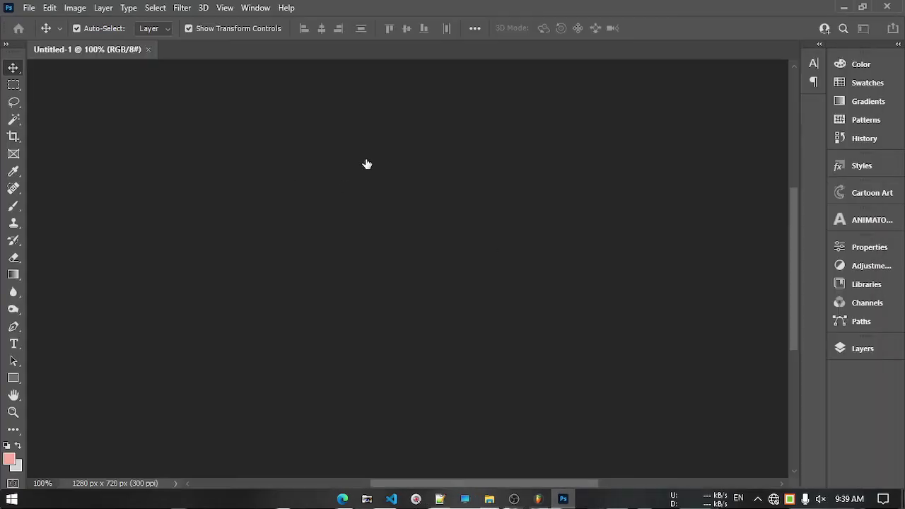
# Add বাংলাদেশ as a committed yellow 48 pt text layer near the canvas centre
pyautogui.press('t')
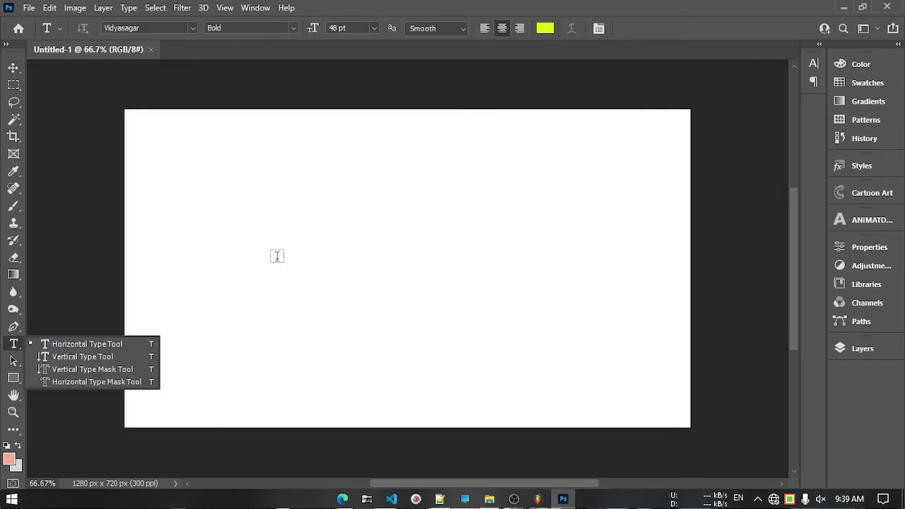
pyautogui.click(399, 248)
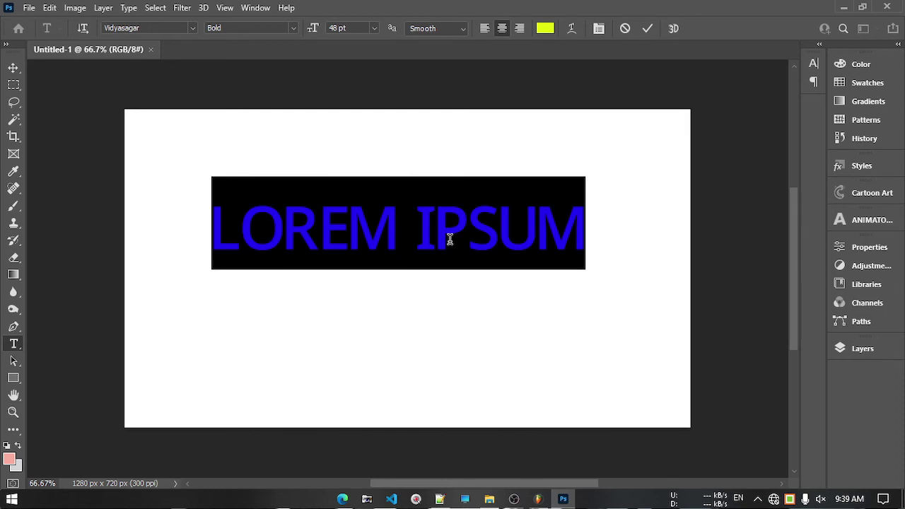
pyautogui.write('বা')
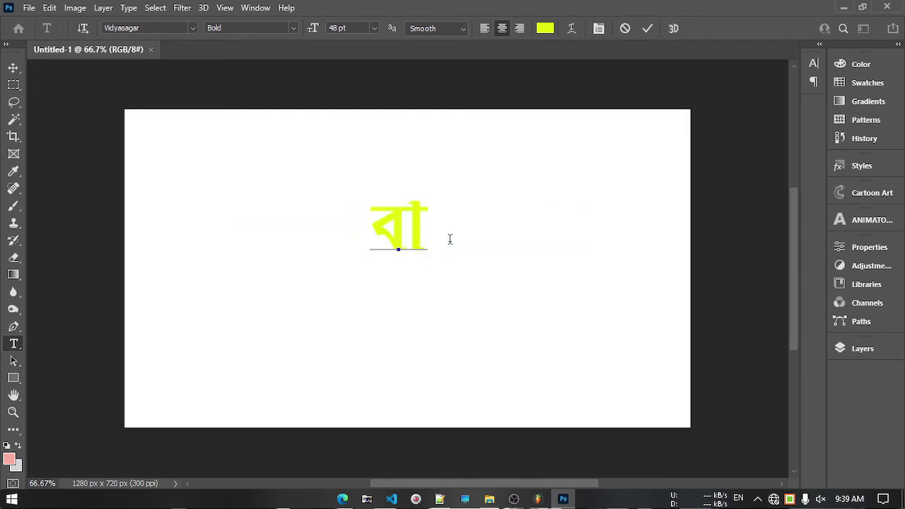
pyautogui.write('ংলা')
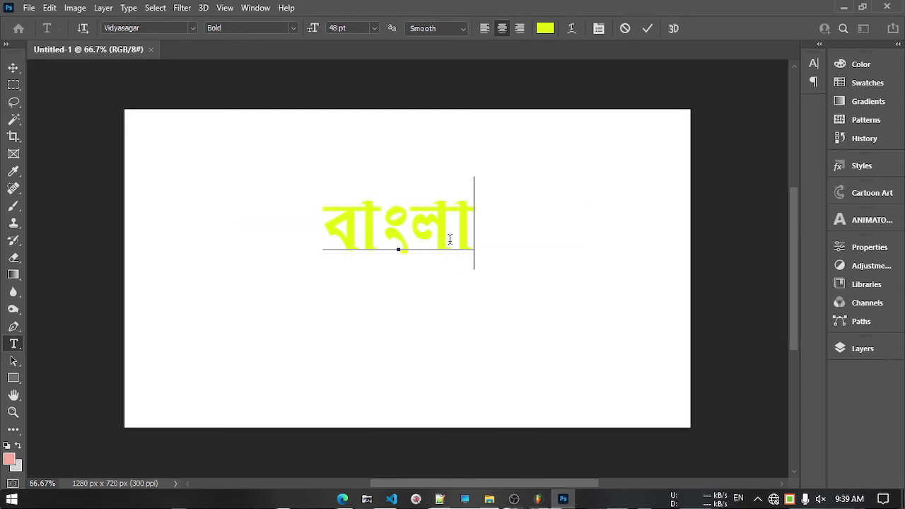
pyautogui.write('দেশ')
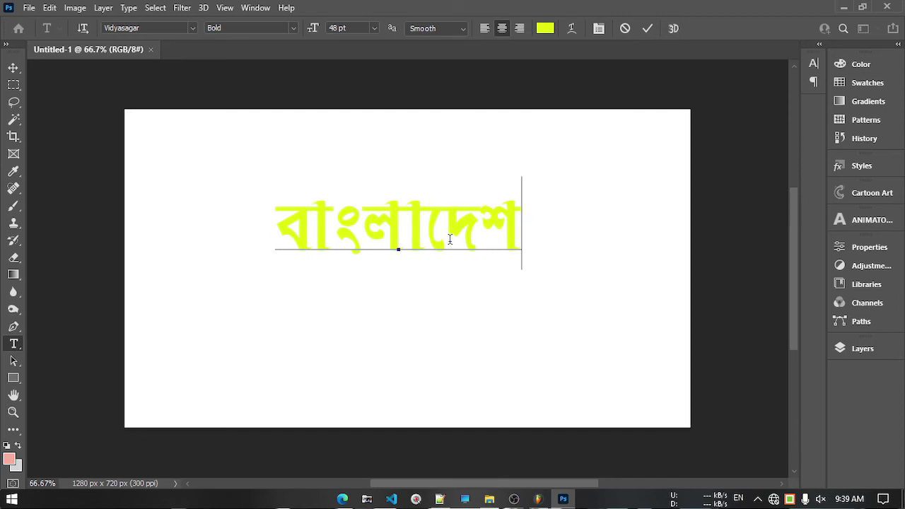
pyautogui.click(14, 68)
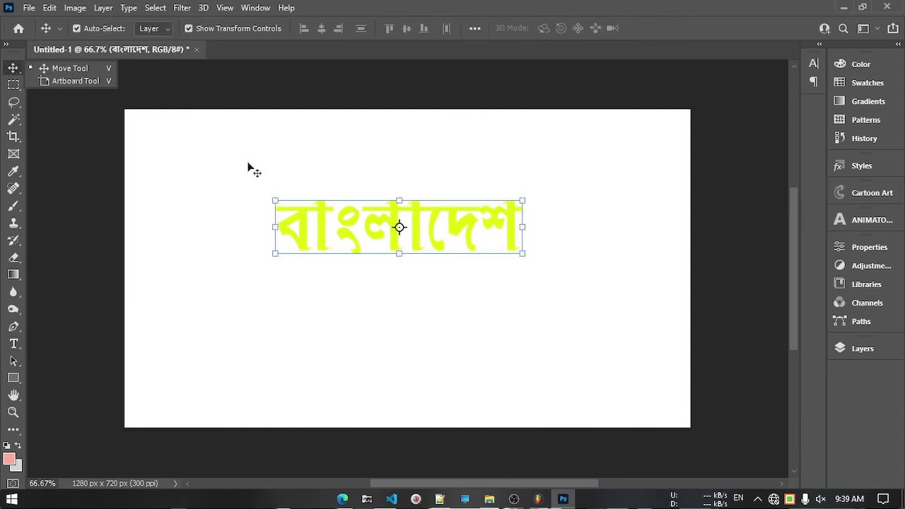
pyautogui.click(88, 147)
# Open tuumbnail.psd from recent files and start a text layer above the headline
pyautogui.click(29, 8)
pyautogui.moveTo(55, 85)
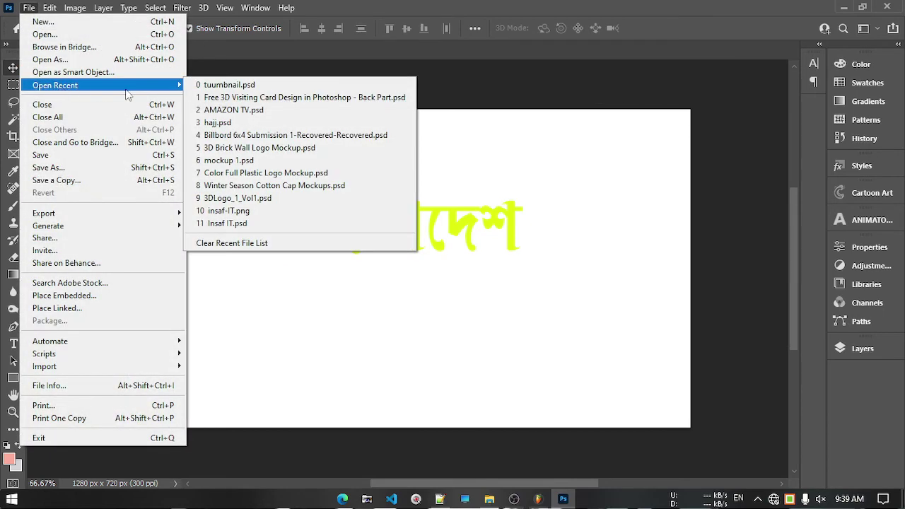
pyautogui.click(228, 85)
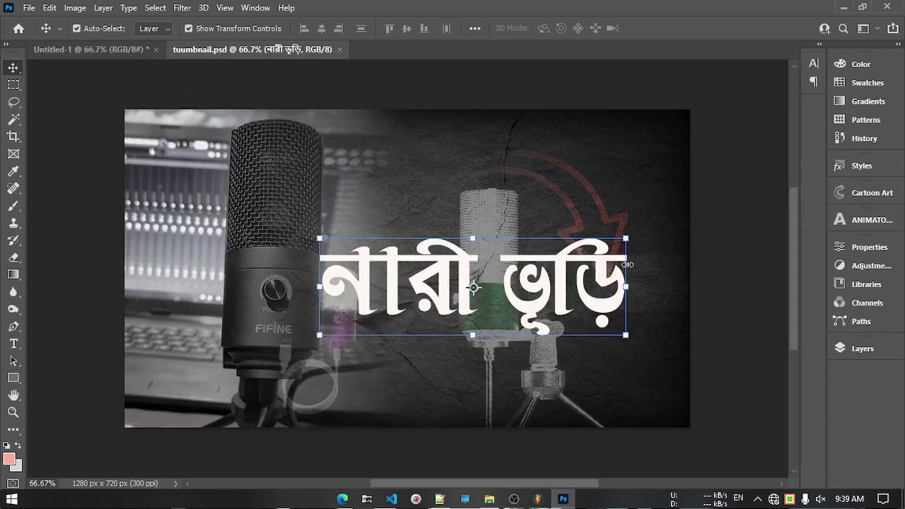
pyautogui.click(14, 343)
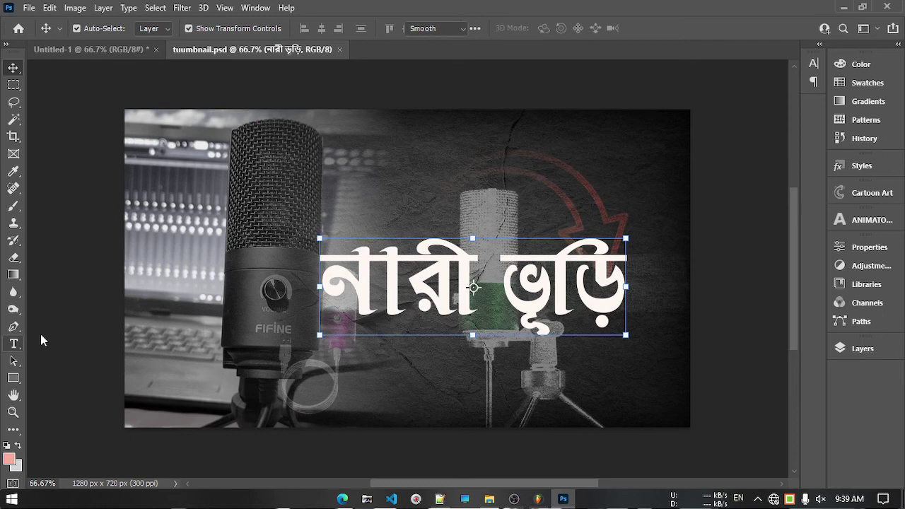
pyautogui.click(373, 188)
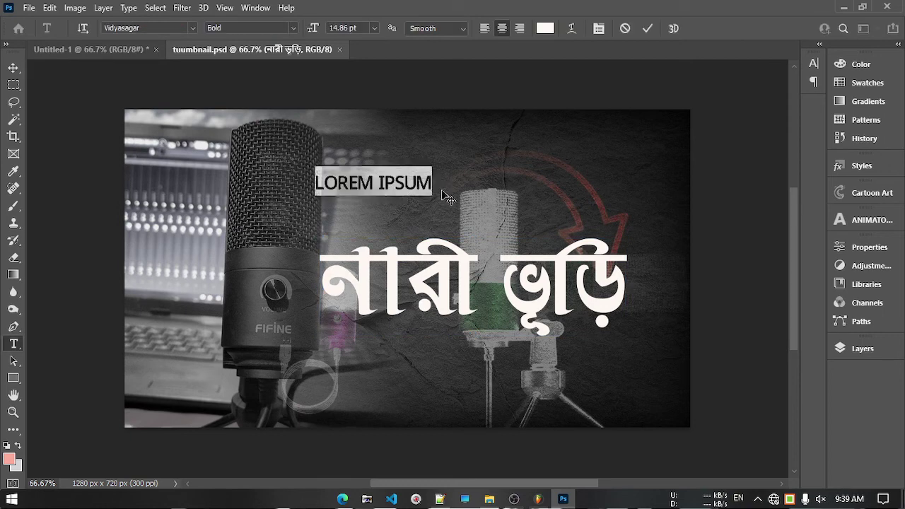
# Type the small Bangla caption মাইকত, correcting typos along the way
pyautogui.write('মা')
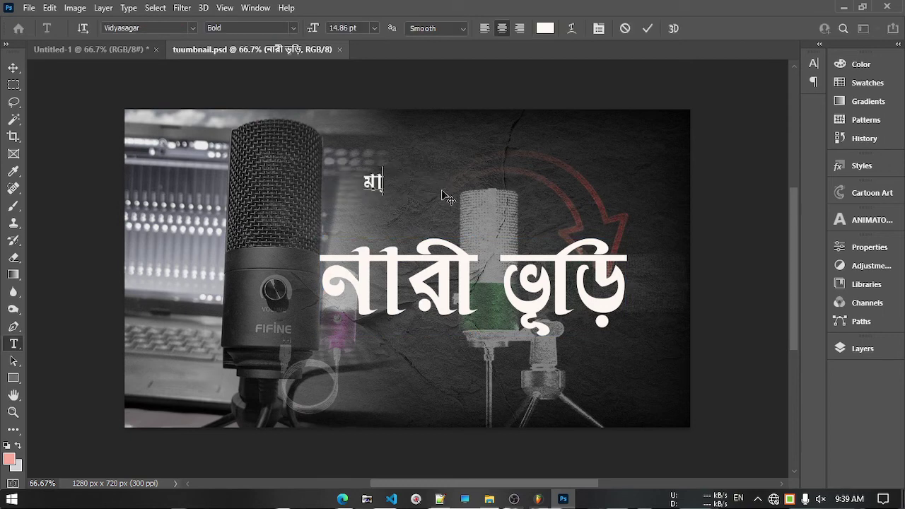
pyautogui.write('ইক')
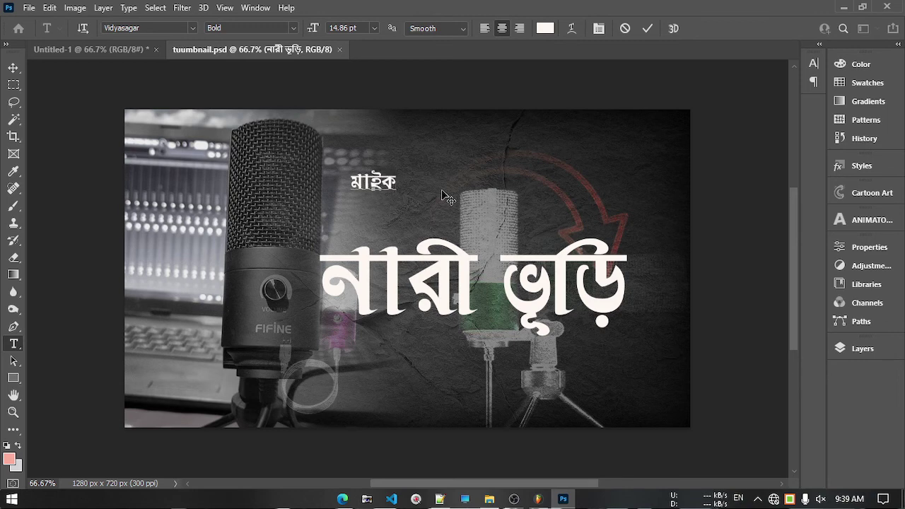
pyautogui.write('্র')
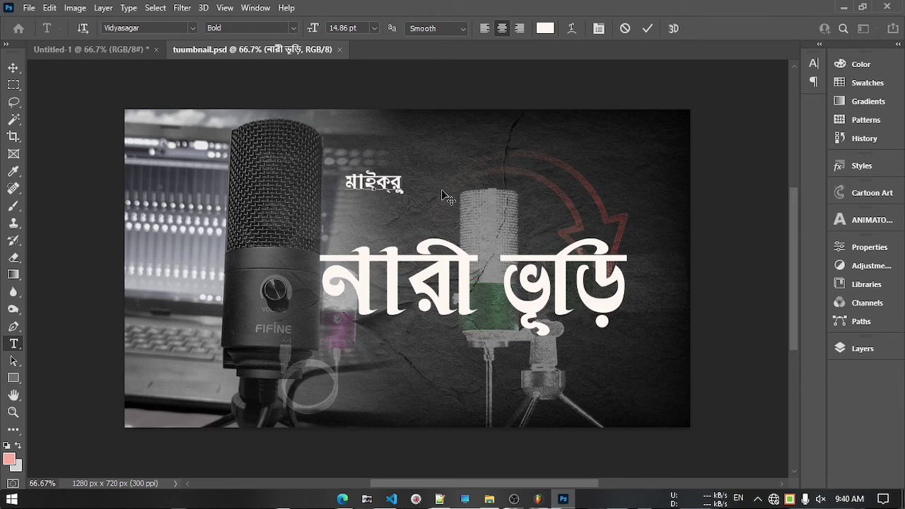
pyautogui.press('BackSpace')
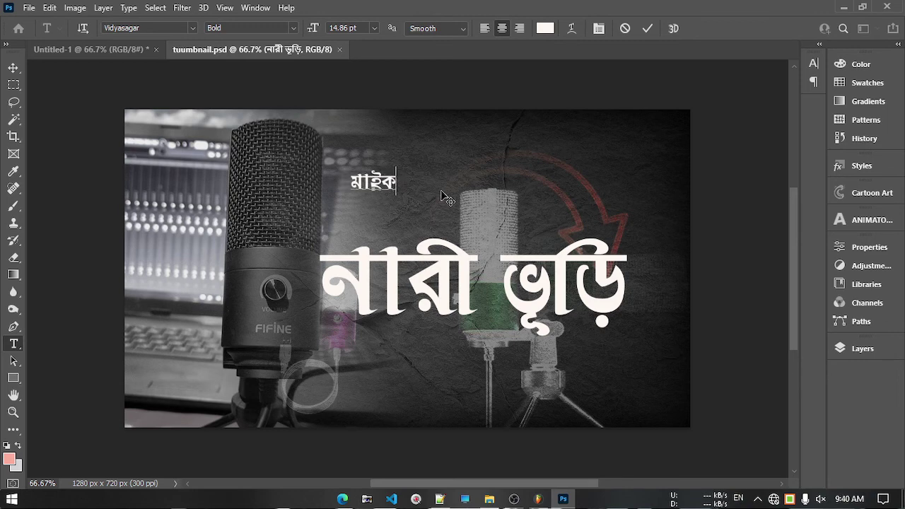
pyautogui.press('BackSpace')
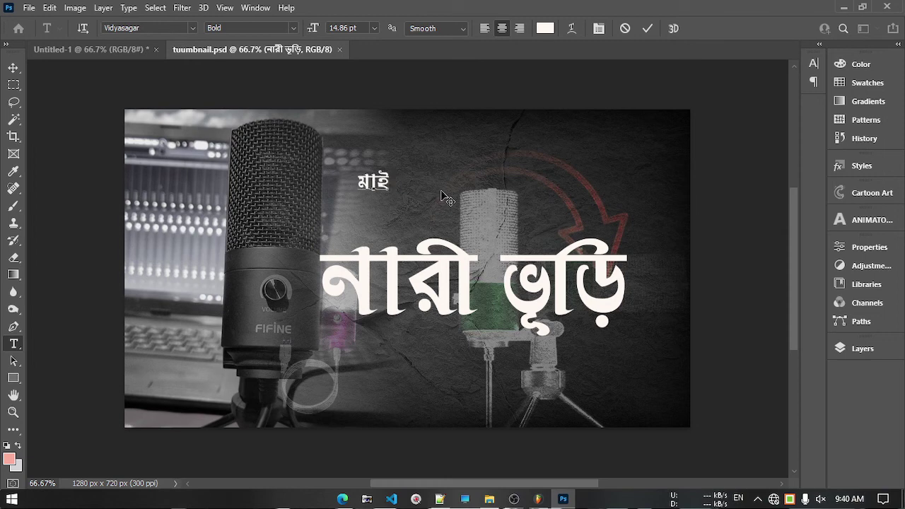
pyautogui.write('ক্র')
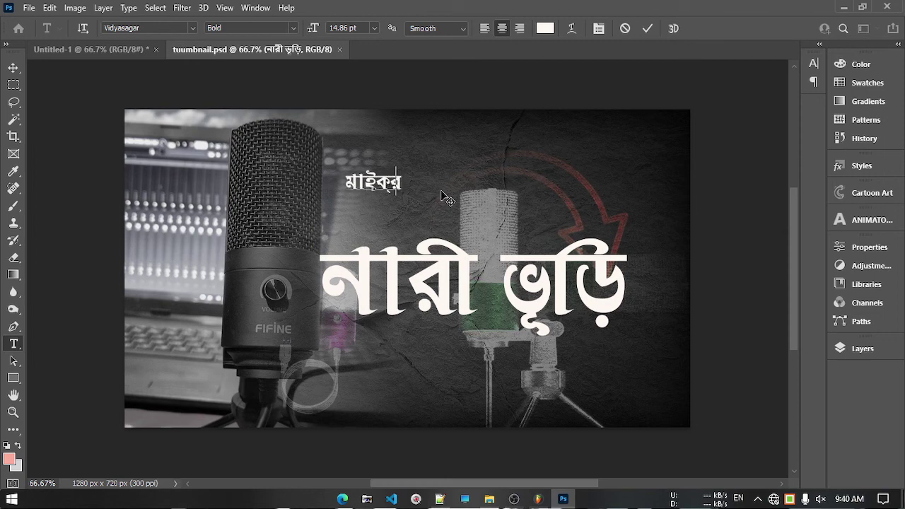
pyautogui.press('BackSpace')
pyautogui.press('BackSpace')
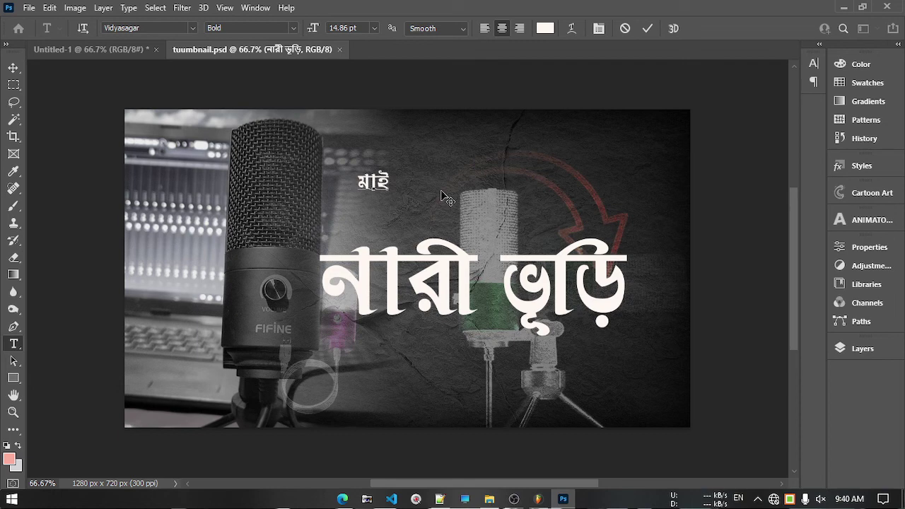
pyautogui.write('কত')
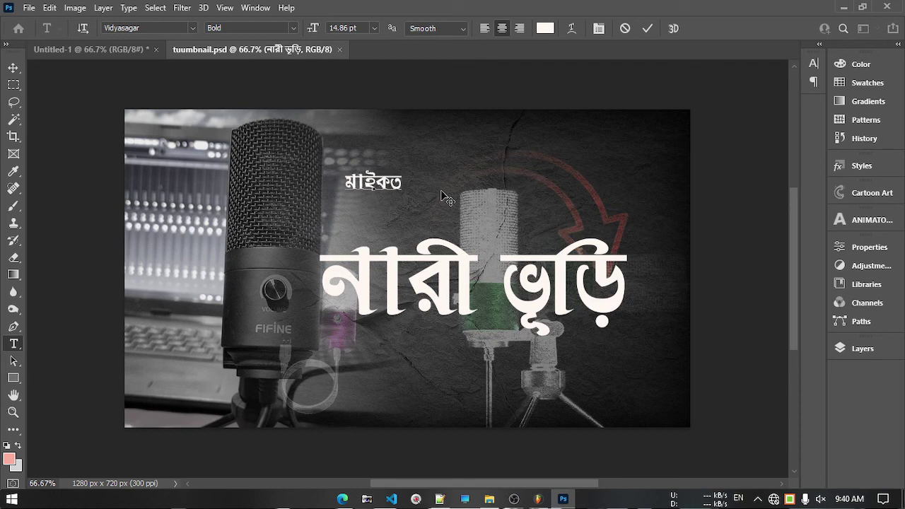
# Commit the মাইকত caption and drag it to the right above the headline
pyautogui.click(13, 68)
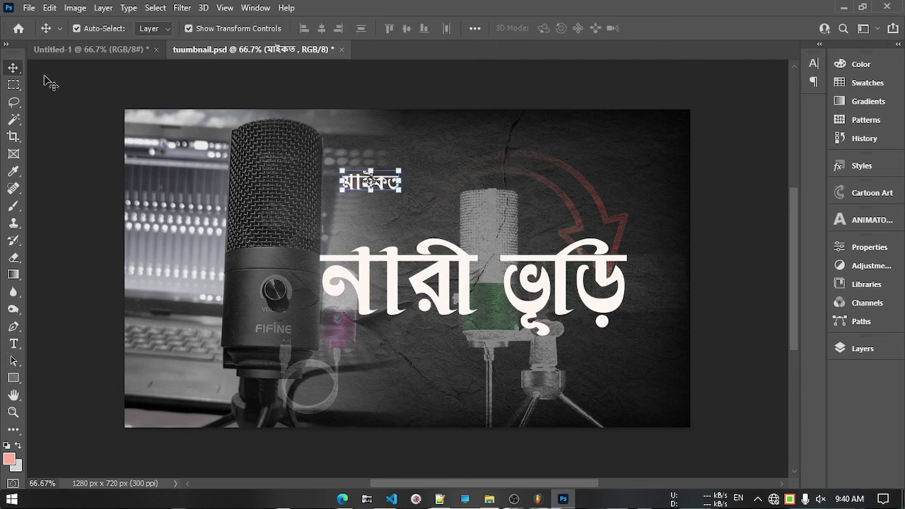
pyautogui.moveTo(384, 183); pyautogui.dragTo(423, 194)
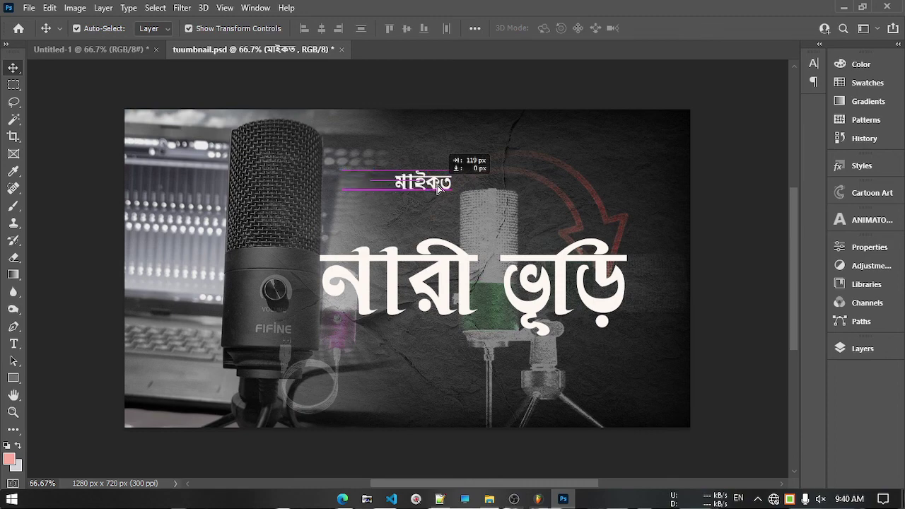